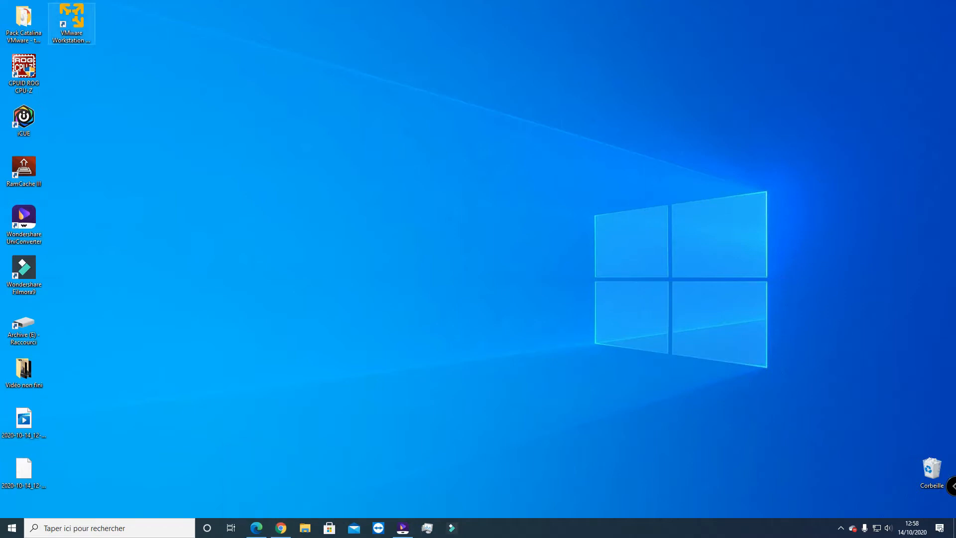
# Start the macOS 10.15 virtual machine in VMware Workstation 15 Player, postponing the offered software update
pyautogui.doubleClick(71, 24)
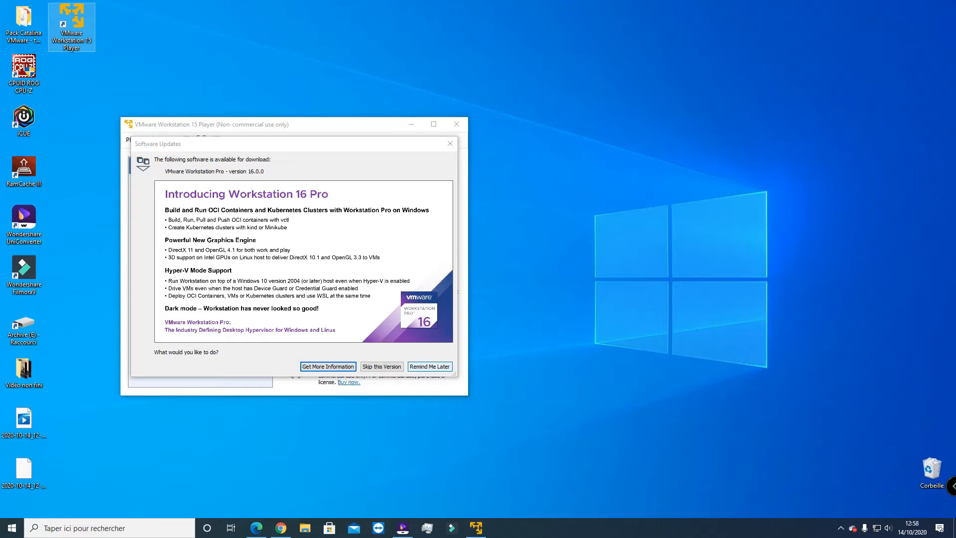
pyautogui.click(430, 366)
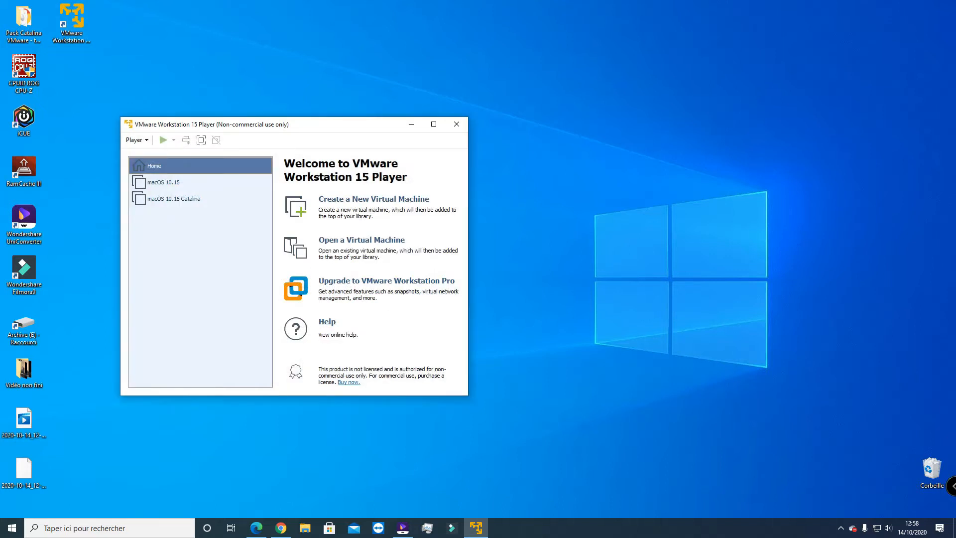
pyautogui.click(164, 182)
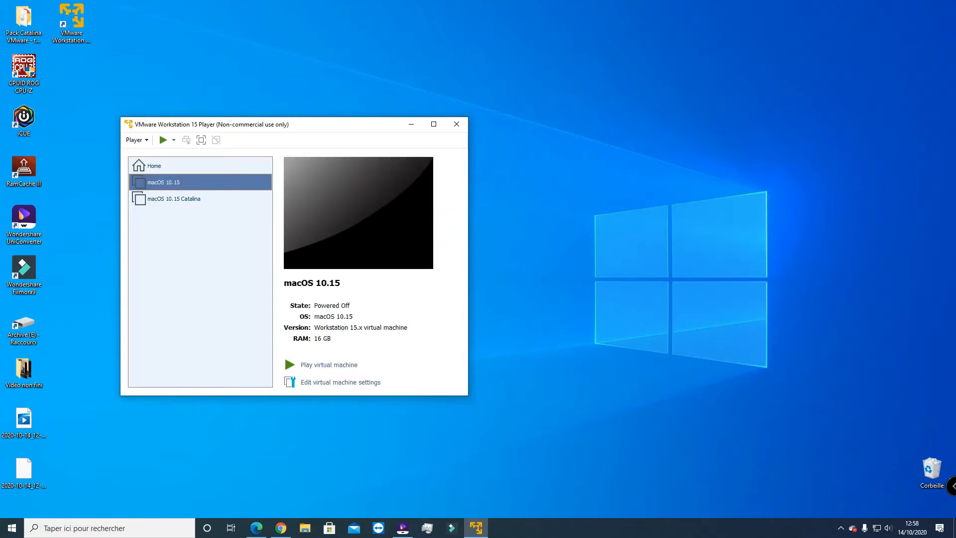
pyautogui.click(329, 365)
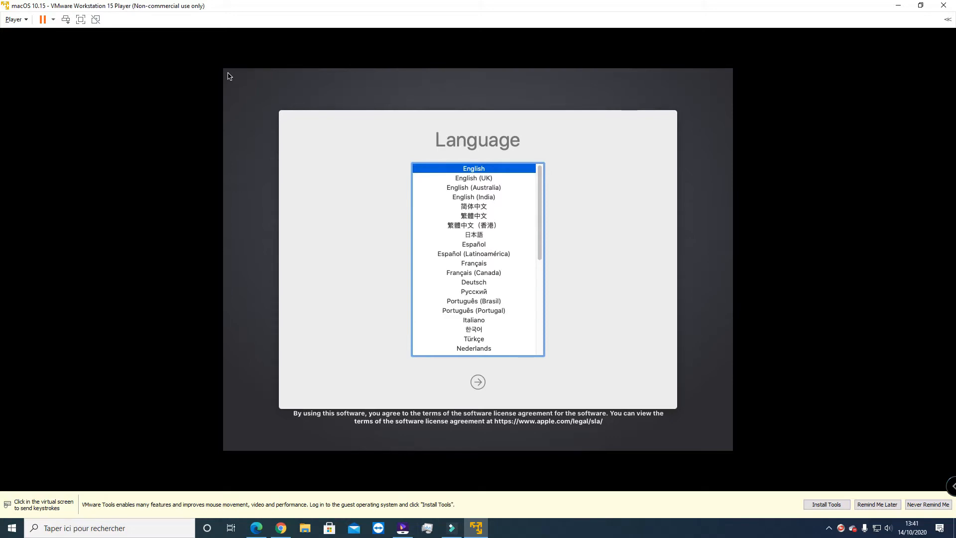
# Set the macOS installer language to Français and continue to the macOS utilities
pyautogui.click(229, 76)
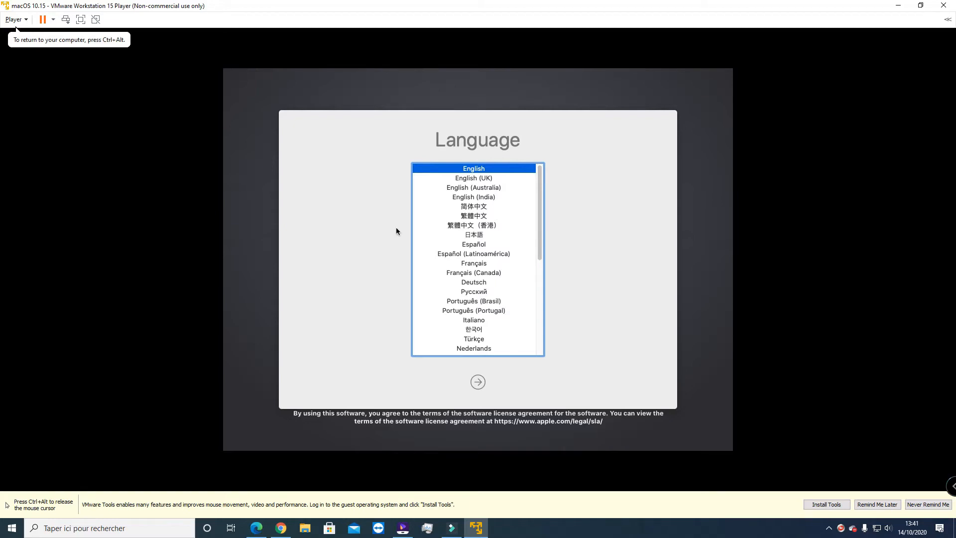
pyautogui.click(481, 265)
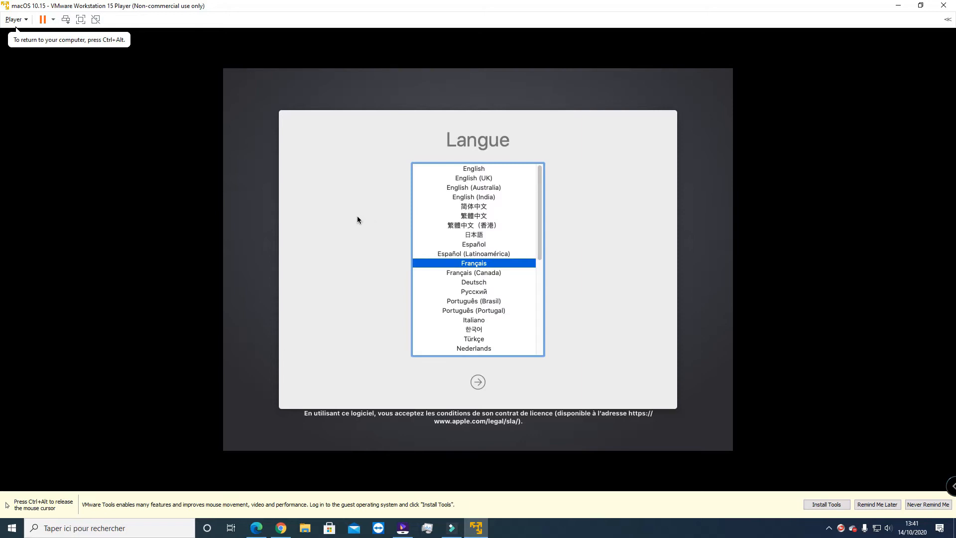
pyautogui.click(471, 387)
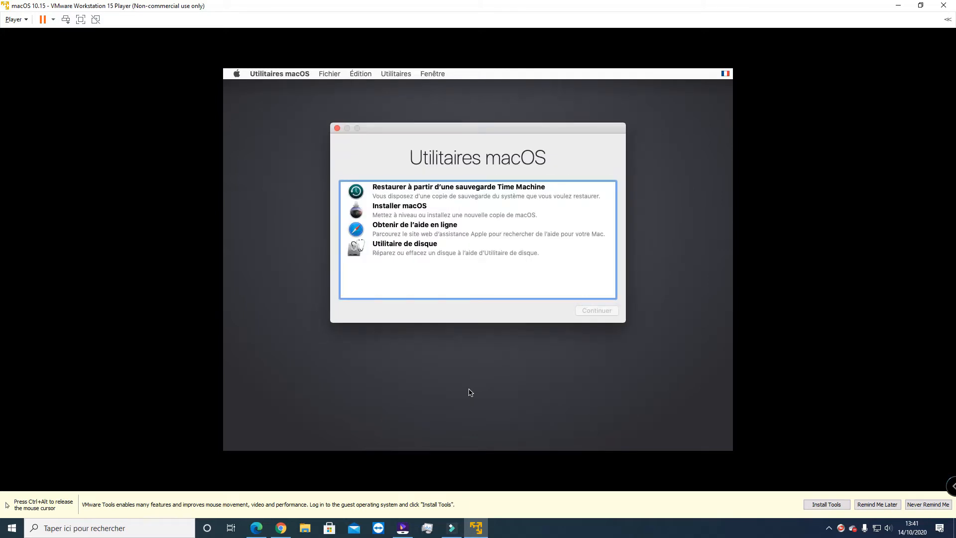
# Open Utilitaire de disque from the list of macOS utilities
pyautogui.hotkey('ctrl', 'alt')
pyautogui.click(517, 190)
pyautogui.click(389, 245)
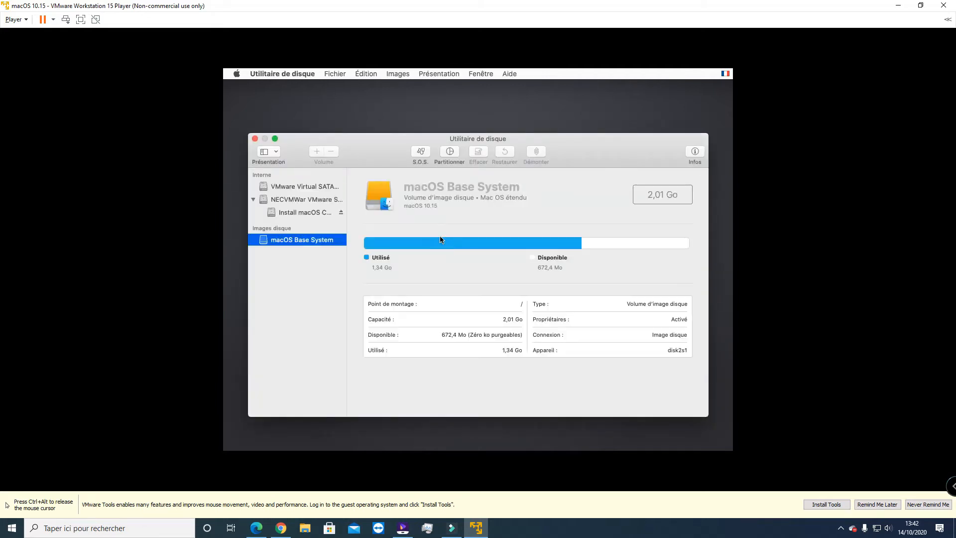
# Erase the VMware Virtual SATA disk under the name Catalina, with Mac OS étendu (journalisé) format and Table de partition GUID scheme
pyautogui.click(315, 214)
pyautogui.click(304, 186)
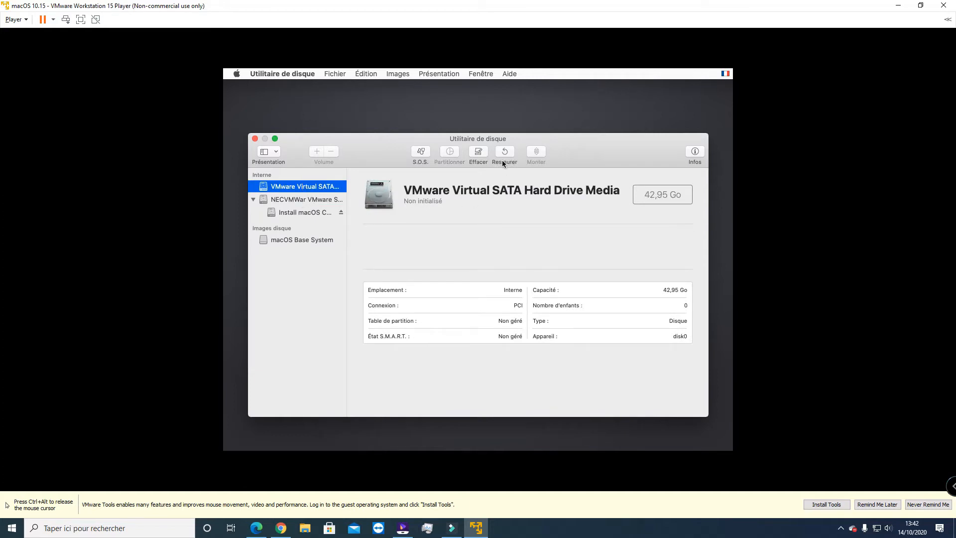
pyautogui.click(479, 153)
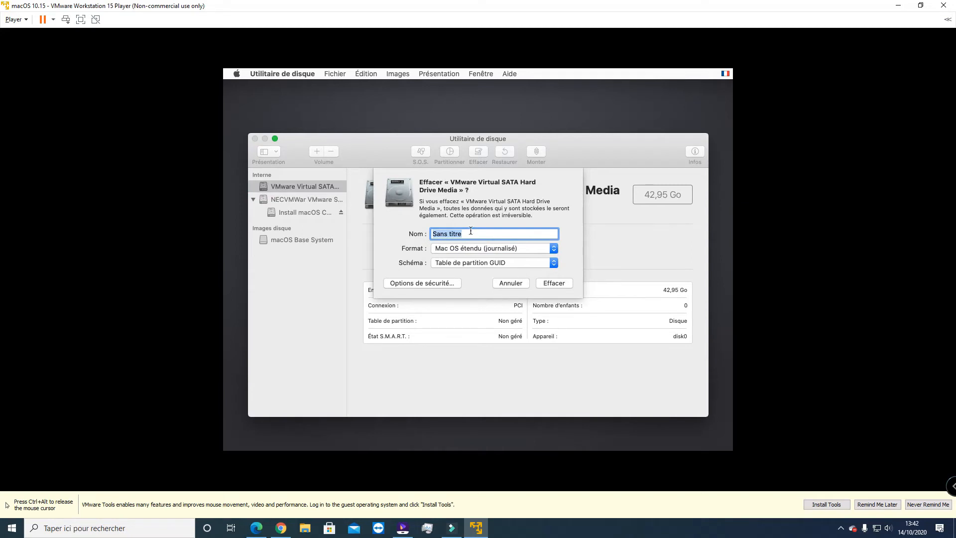
pyautogui.click(471, 233)
pyautogui.moveTo(471, 233); pyautogui.dragTo(387, 215)
pyautogui.write('Catalina')
pyautogui.click(554, 283)
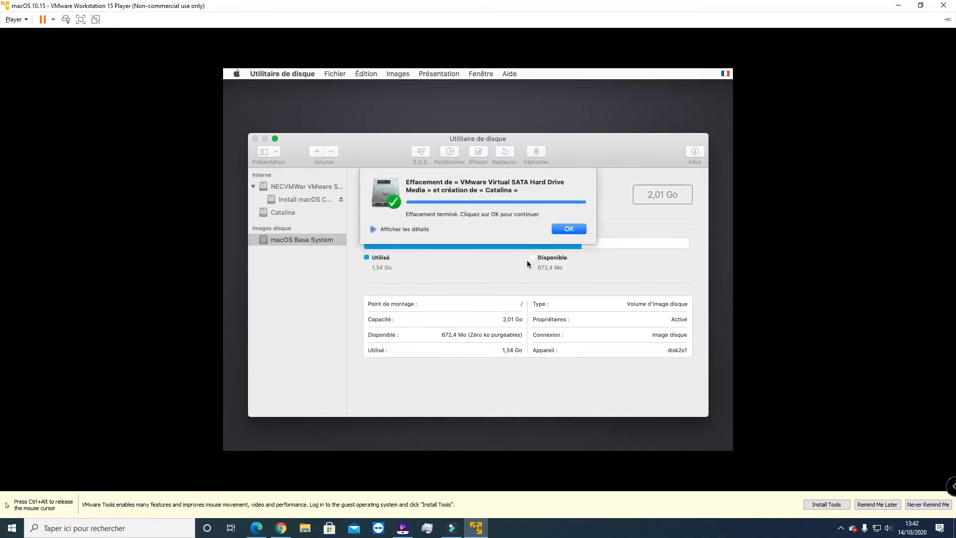
pyautogui.click(557, 232)
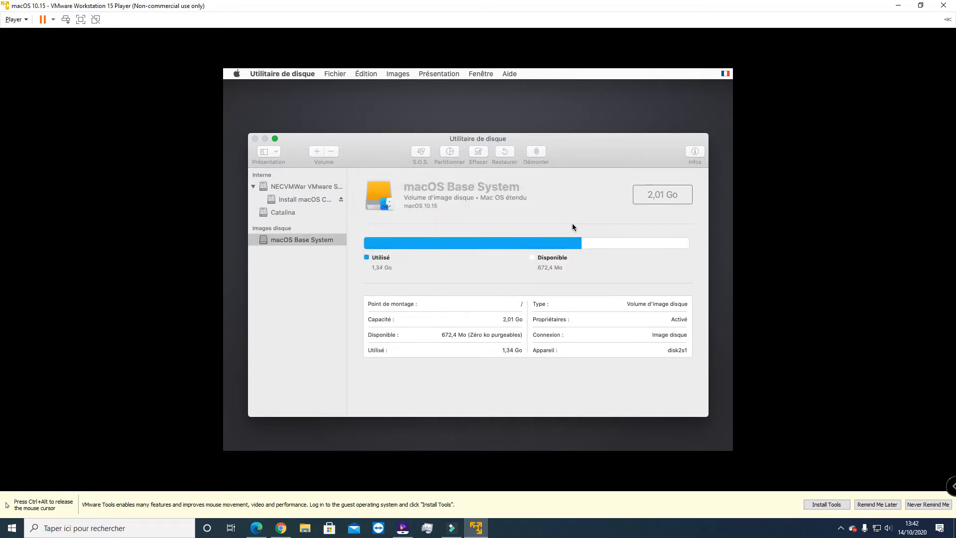
# View the details of the Catalina volume and quit Utilitaire de disque
pyautogui.click(291, 212)
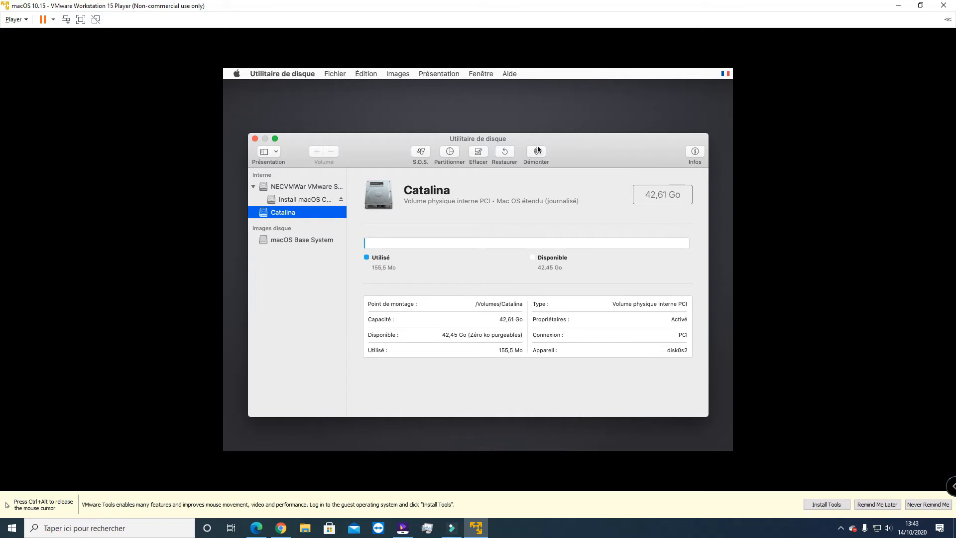
pyautogui.click(282, 74)
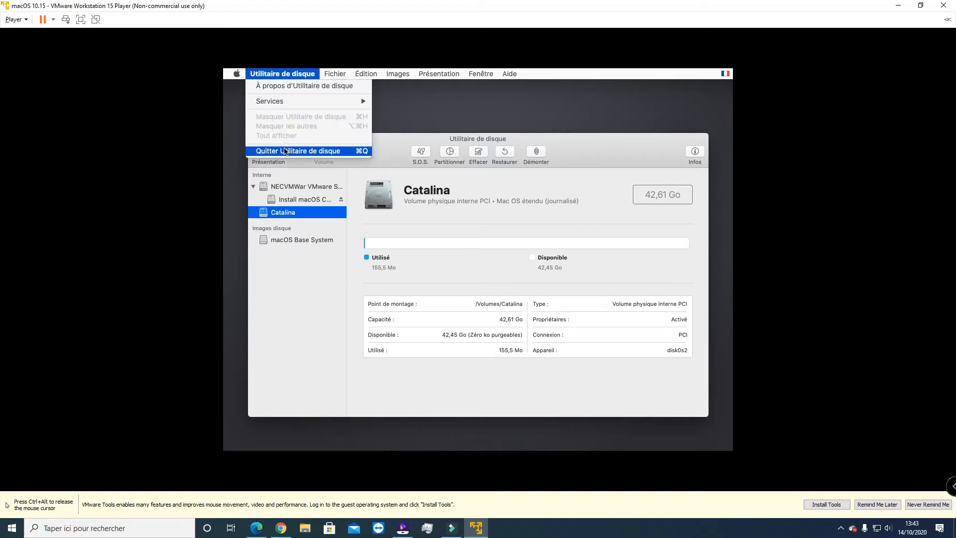
pyautogui.click(285, 150)
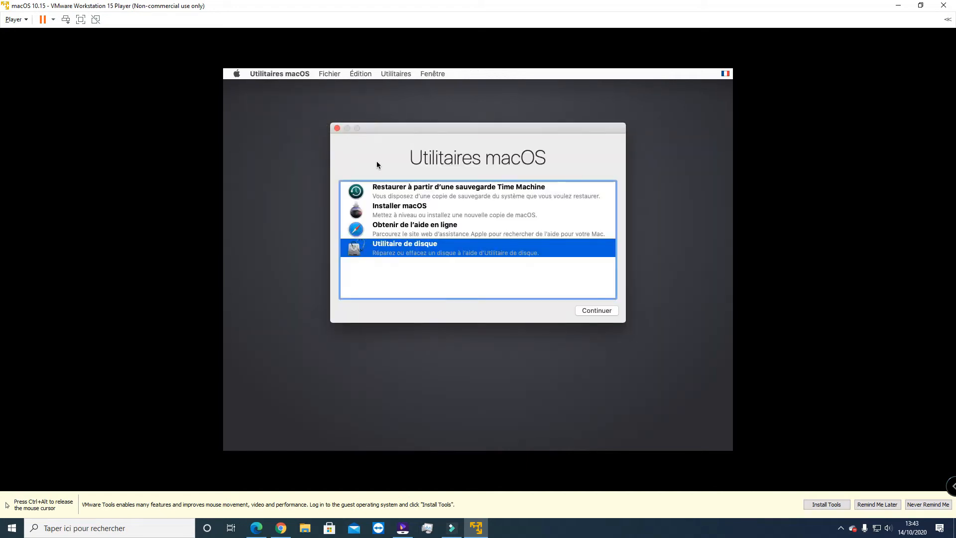
# Start the macOS Catalina installation on the Catalina disk, accepting the software licence agreement
pyautogui.doubleClick(399, 207)
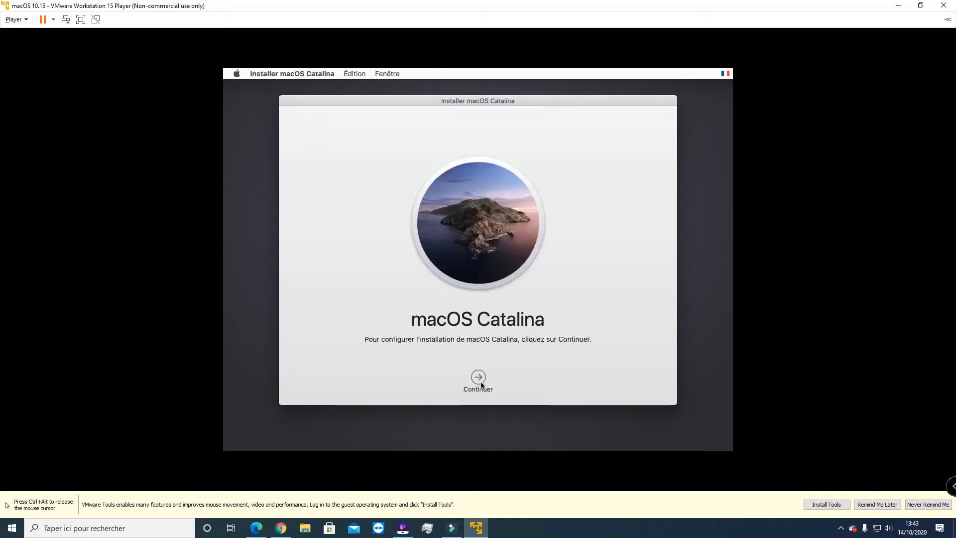
pyautogui.click(479, 378)
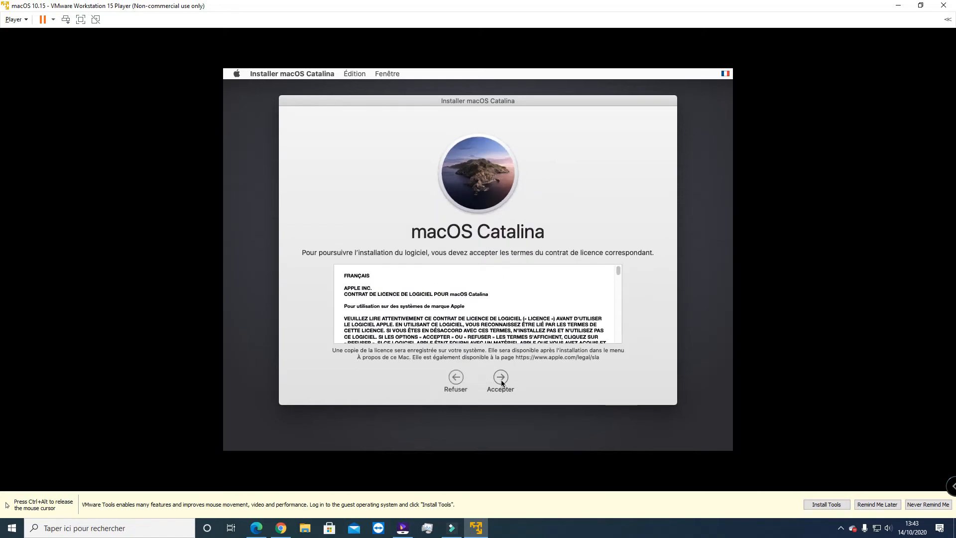
pyautogui.click(501, 380)
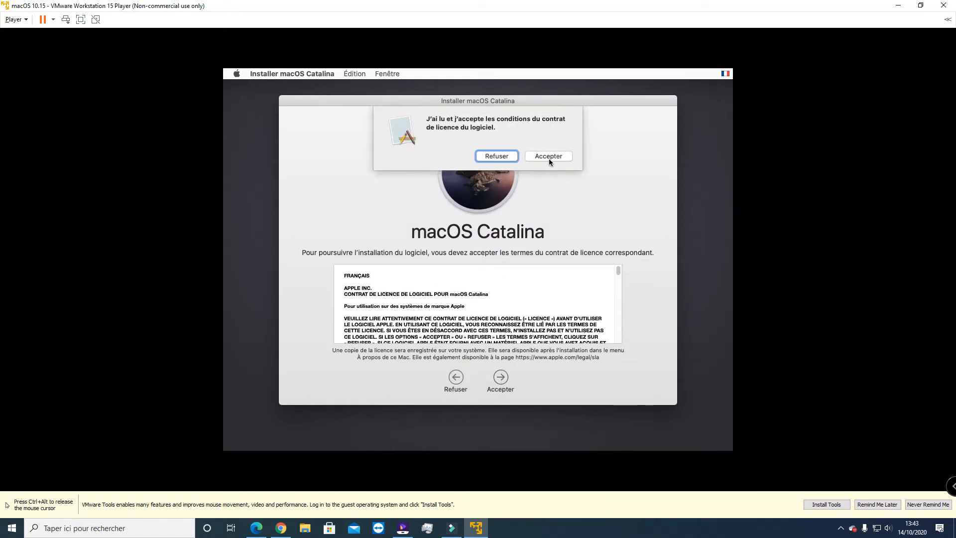
pyautogui.click(549, 157)
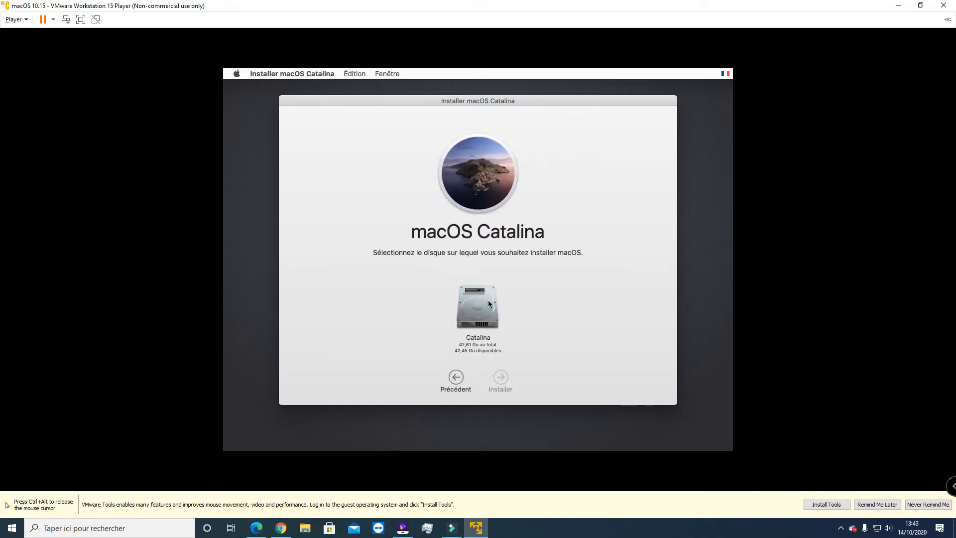
pyautogui.click(488, 300)
pyautogui.click(501, 378)
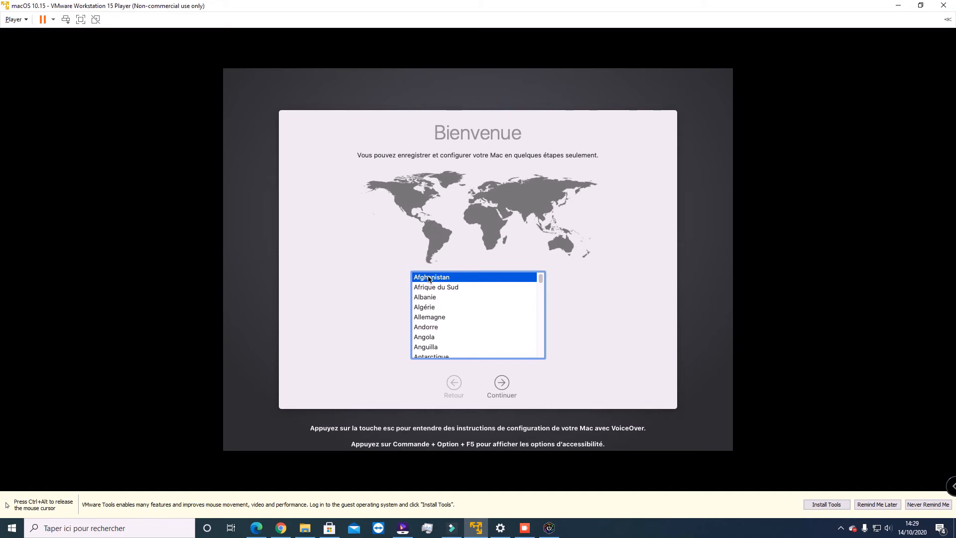
# Choose France as the country in the Mac setup assistant and continue
pyautogui.scroll(-4, 423, 328)
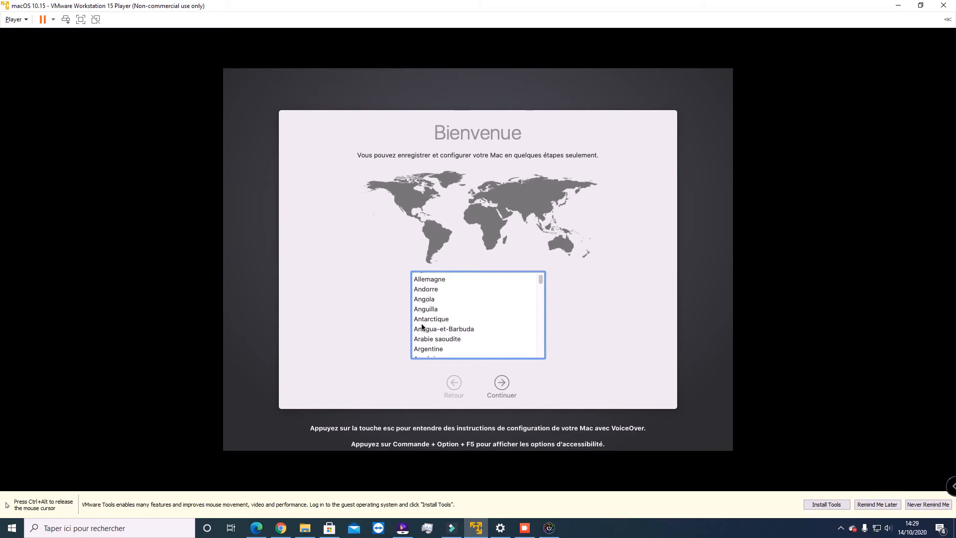
pyautogui.scroll(-3, 423, 326)
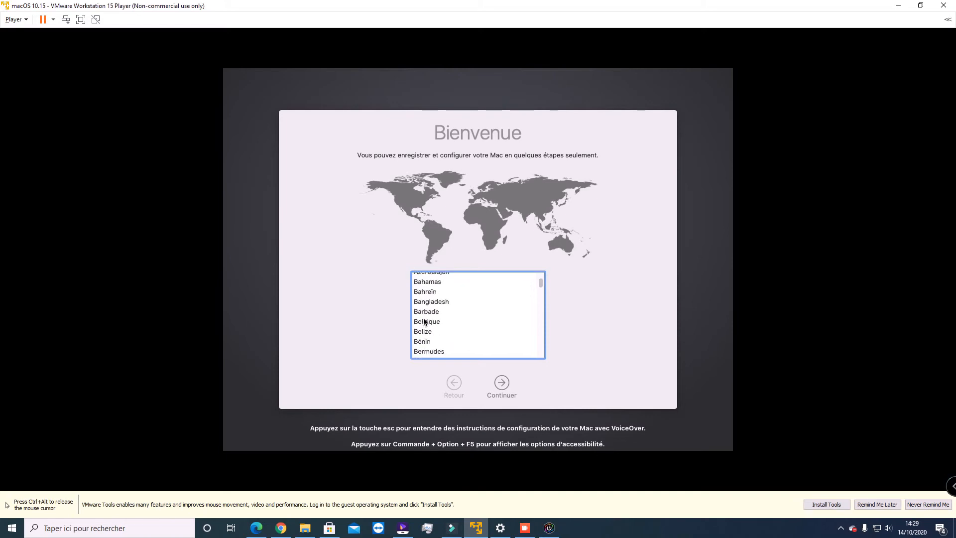
pyautogui.click(433, 312)
pyautogui.write('fr')
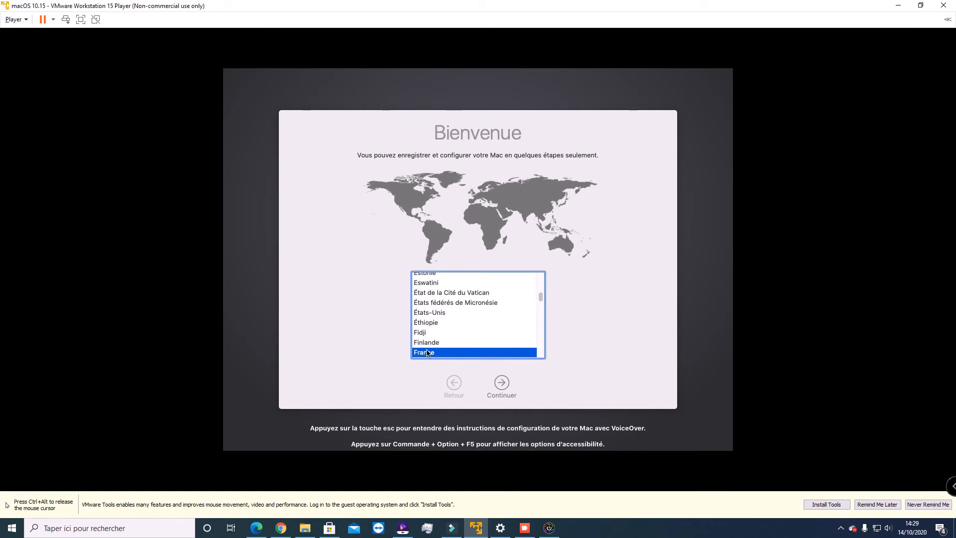
pyautogui.click(499, 385)
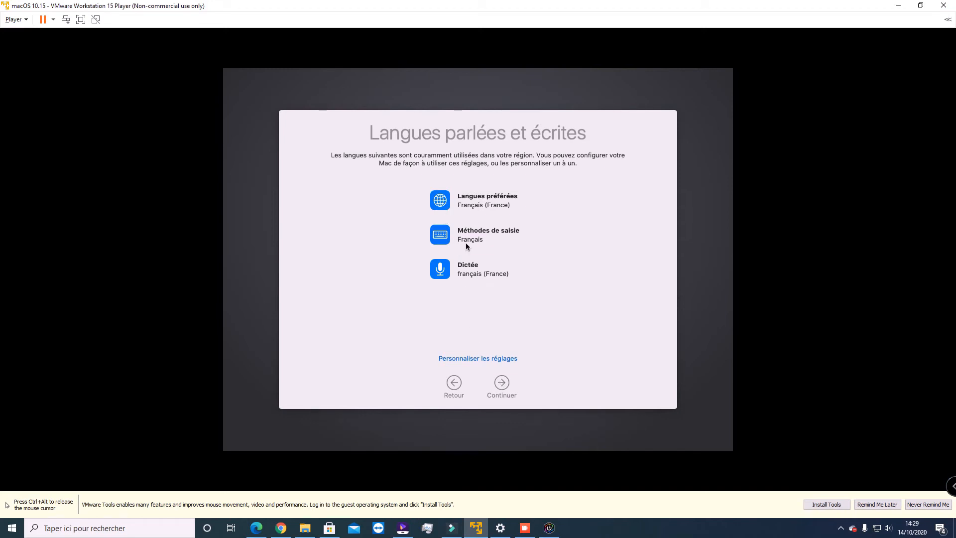
# Keep the suggested French language settings, pass the privacy notice and continue without transferring data to this Mac
pyautogui.click(503, 384)
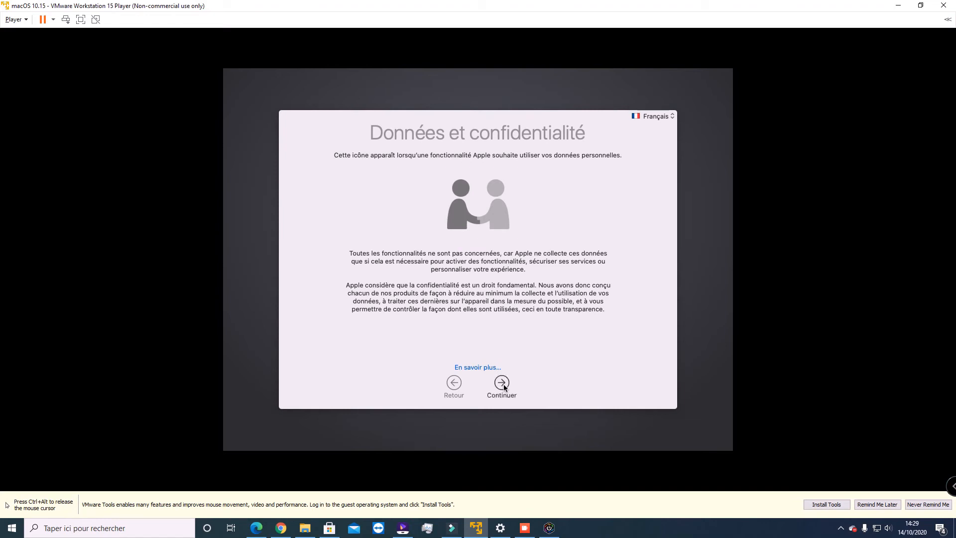
pyautogui.click(502, 383)
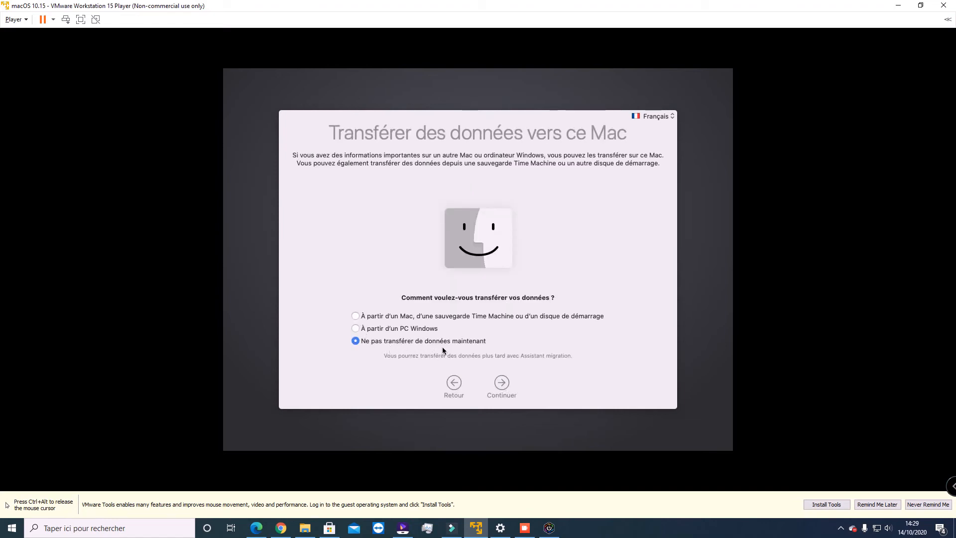
pyautogui.click(503, 383)
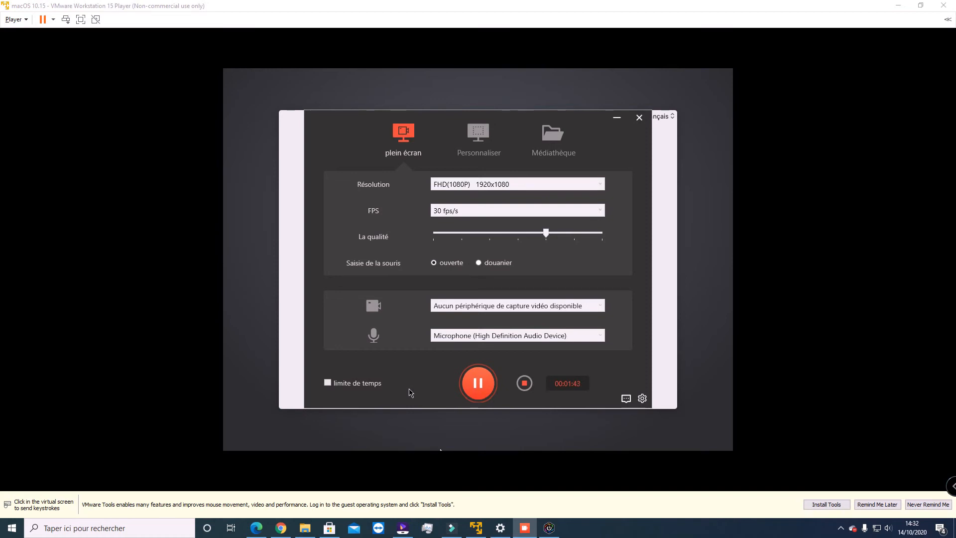
# Return to the virtual machine and accept the macOS licence and the Game Center terms and conditions
pyautogui.click(408, 424)
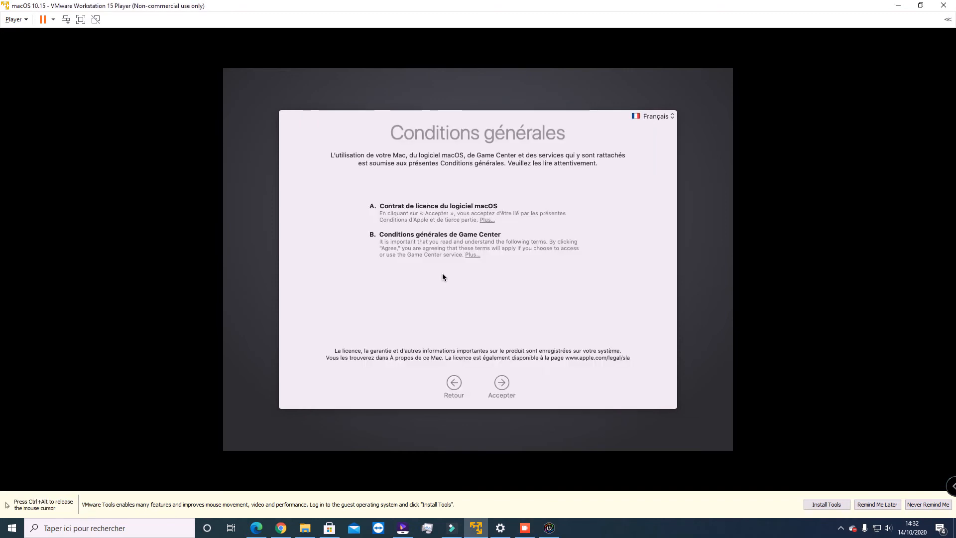
pyautogui.click(503, 382)
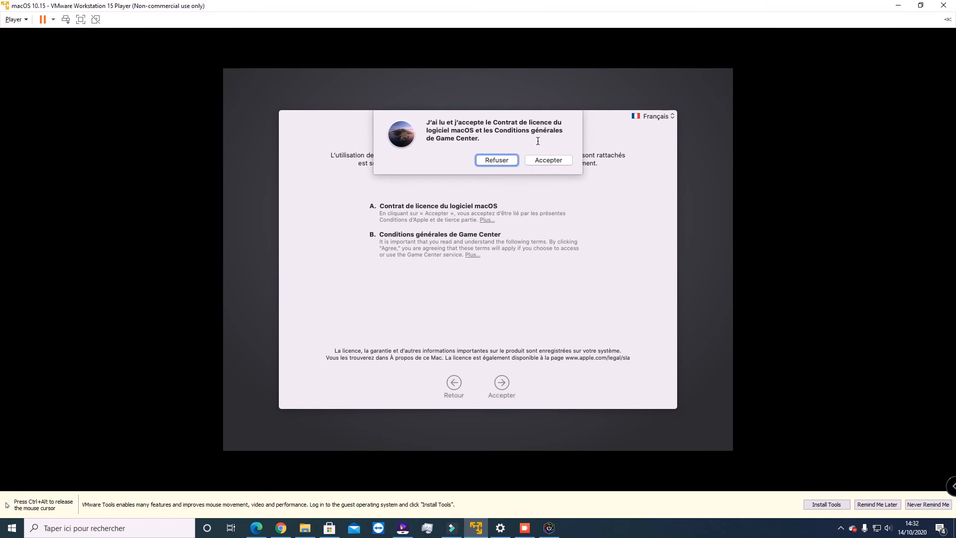
pyautogui.click(546, 159)
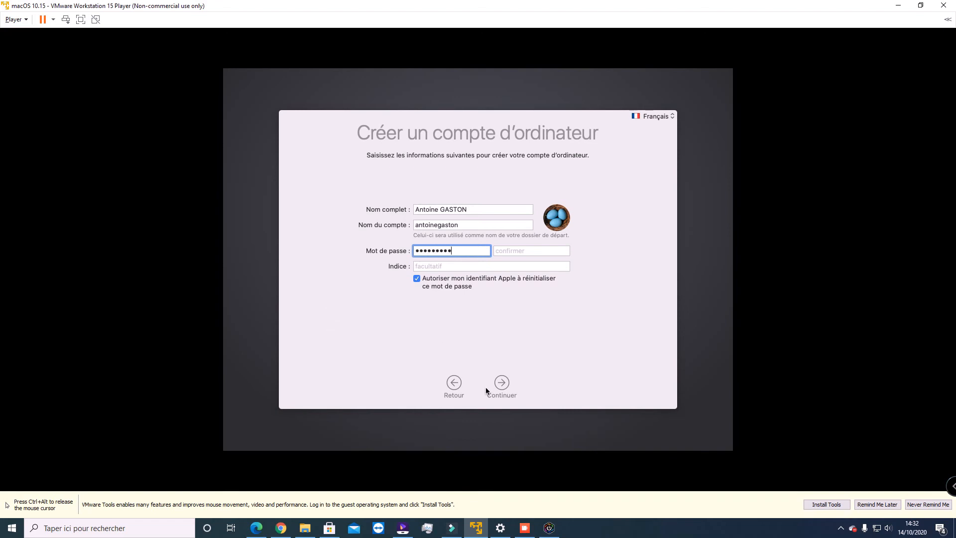
# Re-enter the account password in the confirmation field of the computer account form
pyautogui.press('Tab')
pyautogui.write('••')
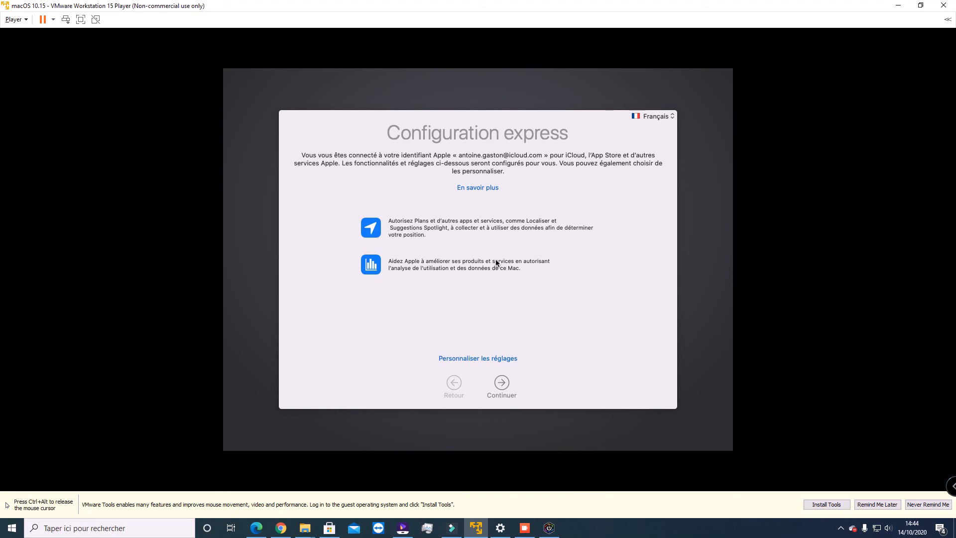
# Complete the setup with the express configuration, Documents and Desktop files stored in iCloud Drive, and the Clair appearance
pyautogui.click(502, 384)
pyautogui.click(502, 384)
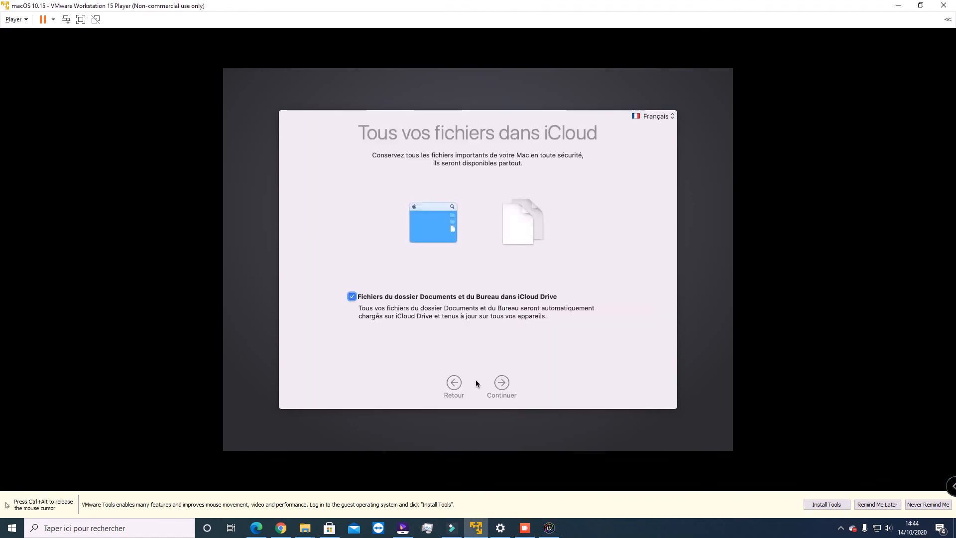
pyautogui.click(502, 383)
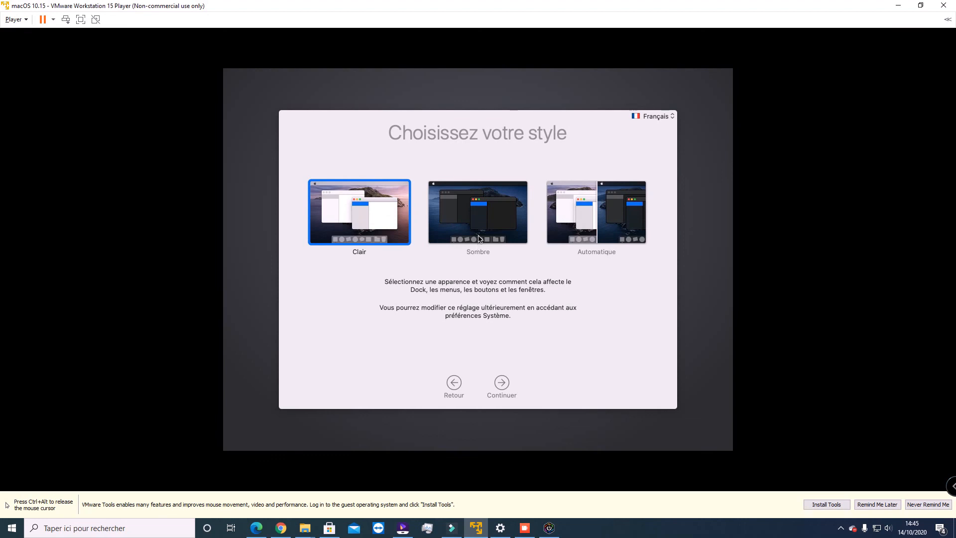
pyautogui.click(503, 387)
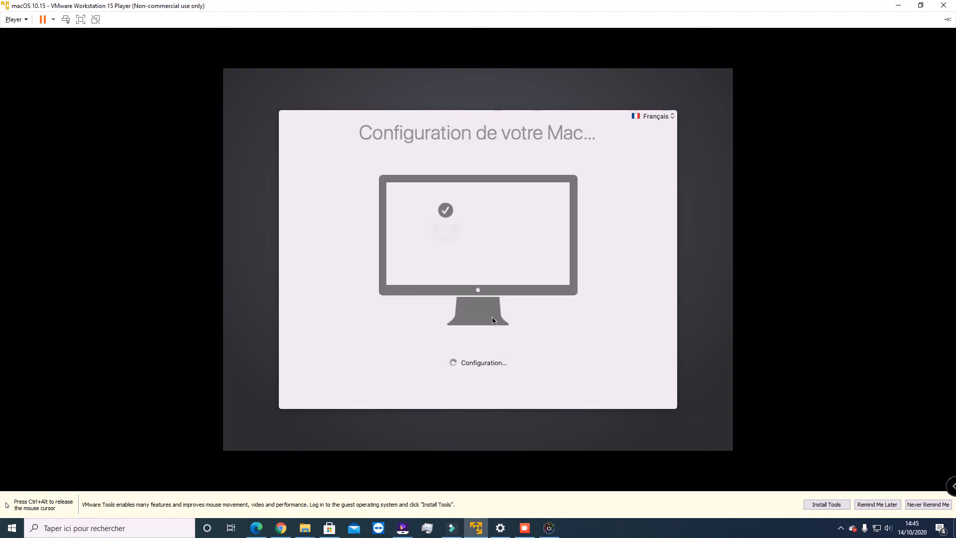